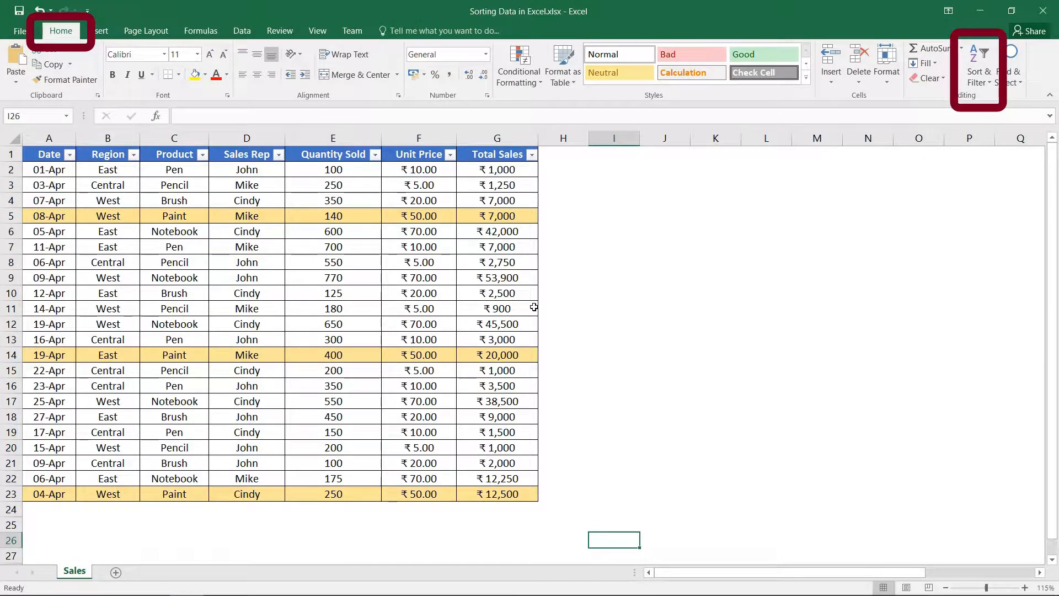
Sort the sales table by Total Sales from smallest to largest.
left_click(247, 30)
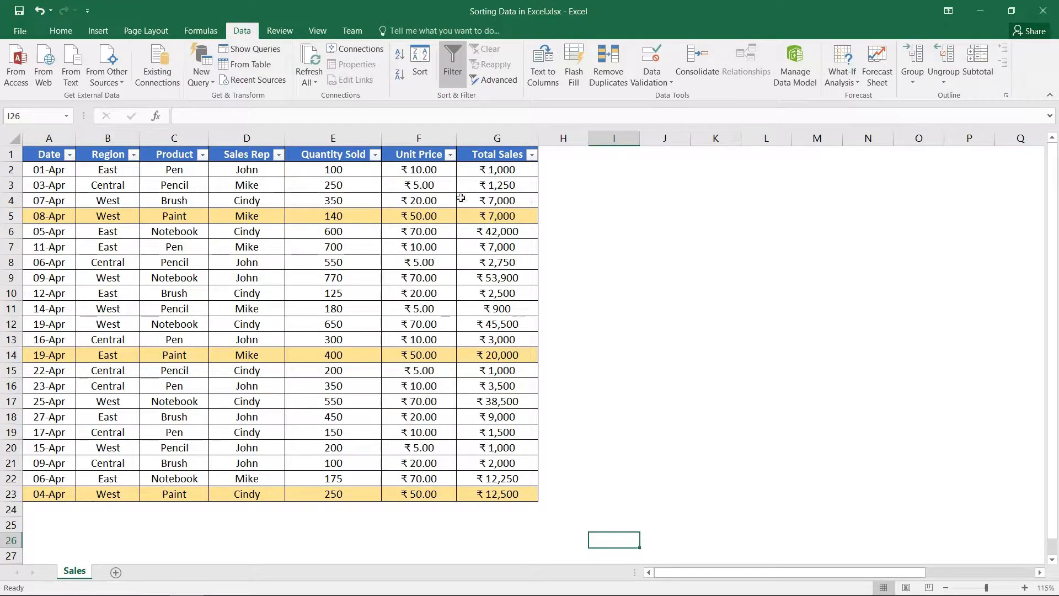
left_click(278, 155)
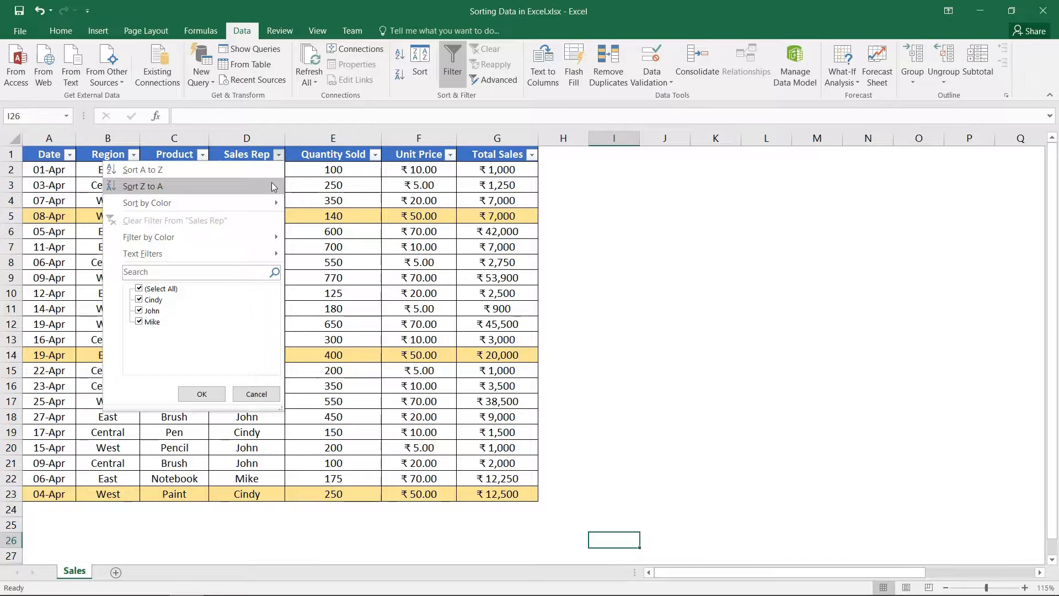
left_click(511, 171)
left_click(511, 171)
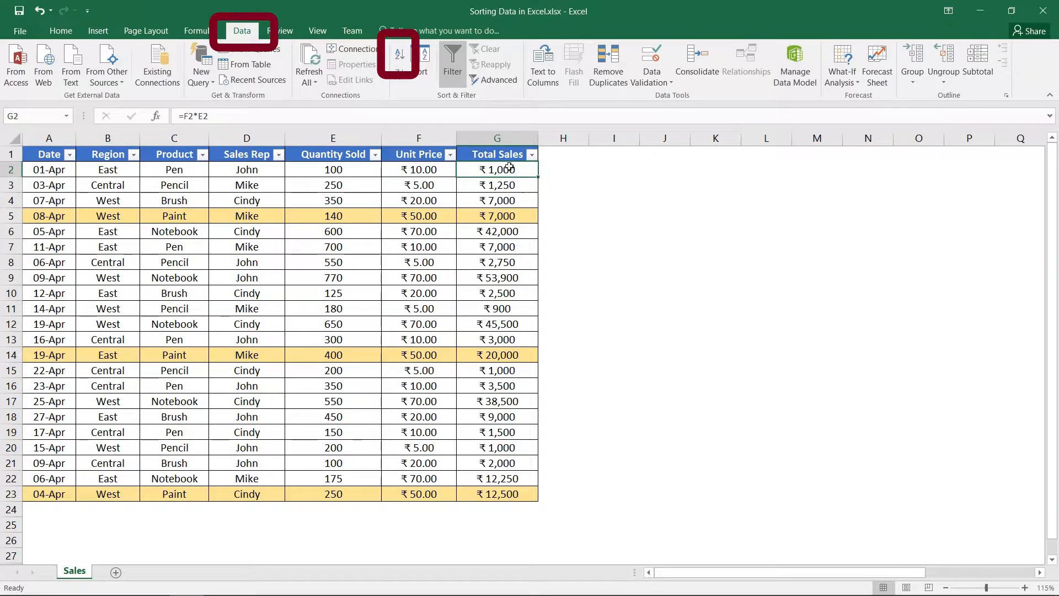
left_click(398, 54)
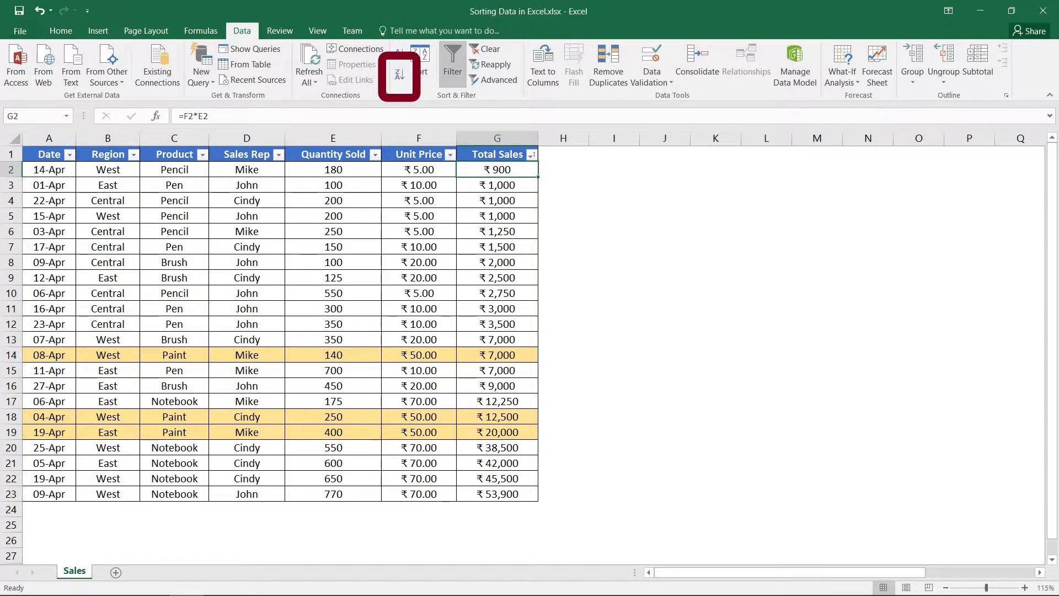
Sort the table by Total Sales from largest to smallest, and bring the yellow-filled rows to the top by cell color.
left_click(400, 76)
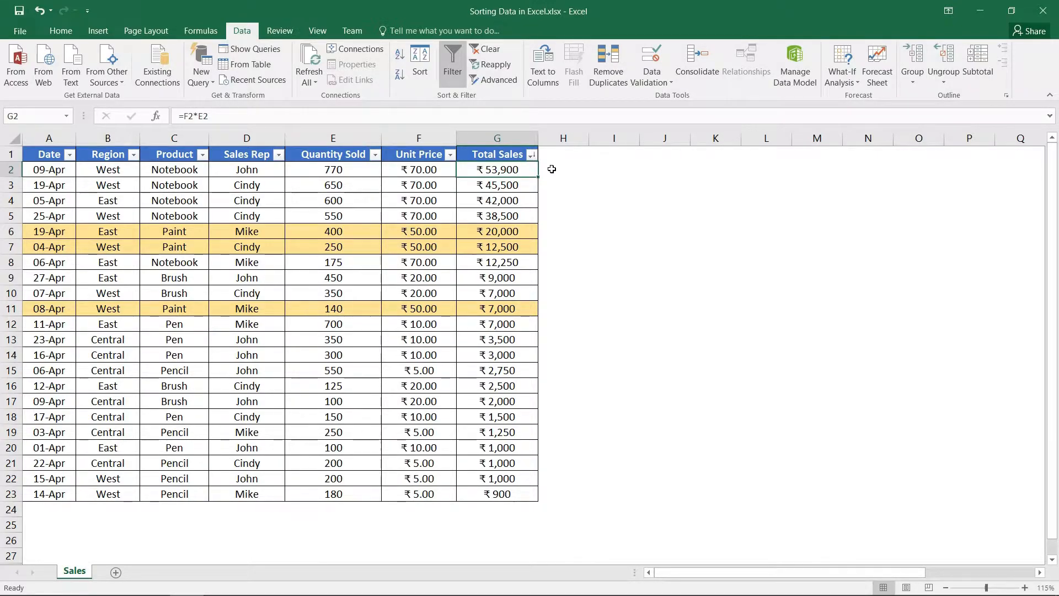
left_click(531, 155)
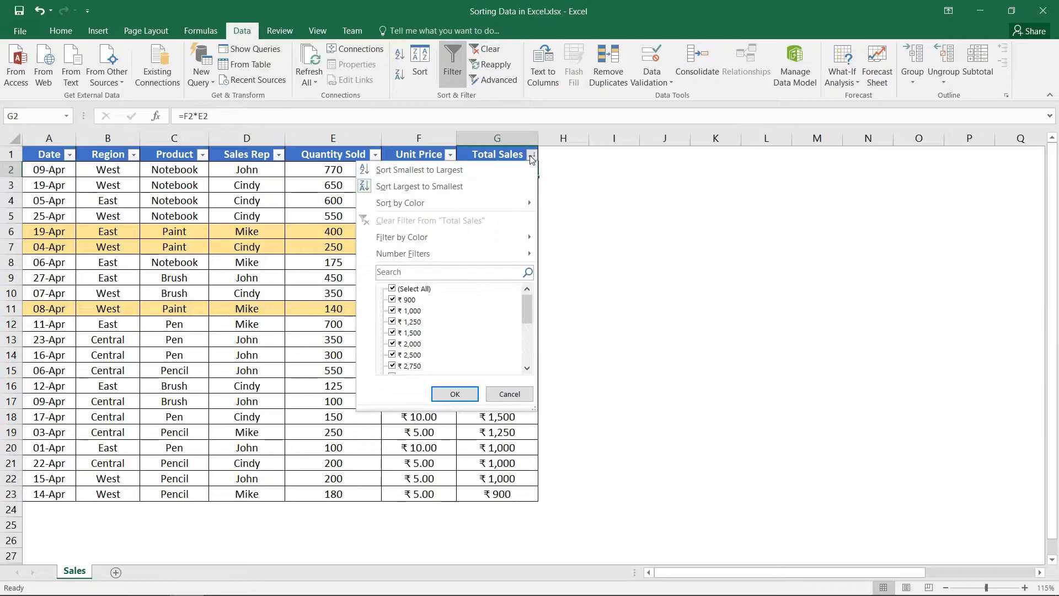
mouse_move(522, 195)
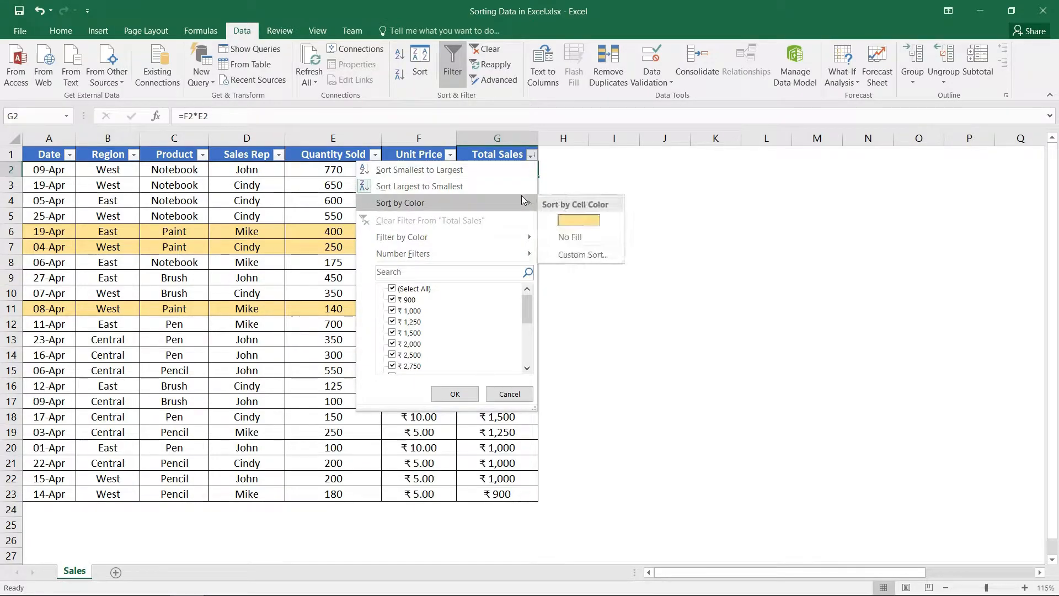
left_click(568, 222)
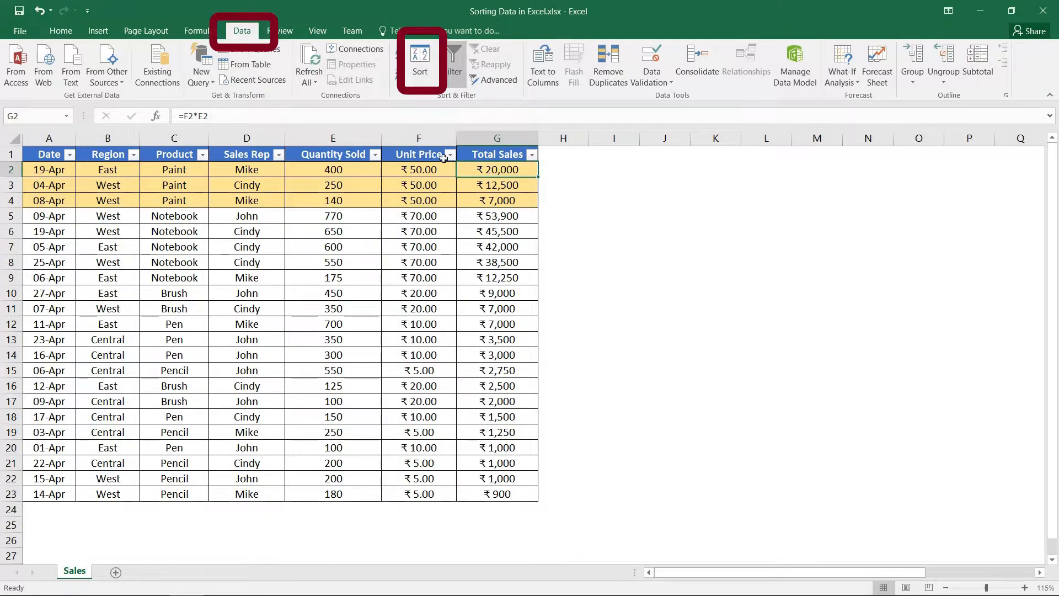
Set up a multi-level sort whose first level orders Total Sales values from largest to smallest.
left_click(422, 74)
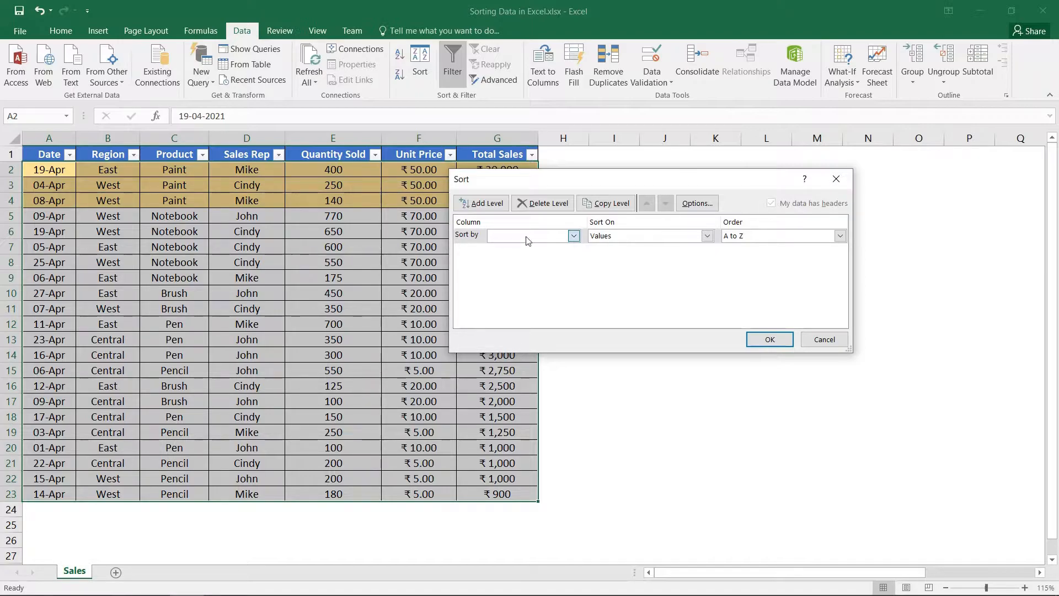
left_click(574, 235)
left_click(538, 305)
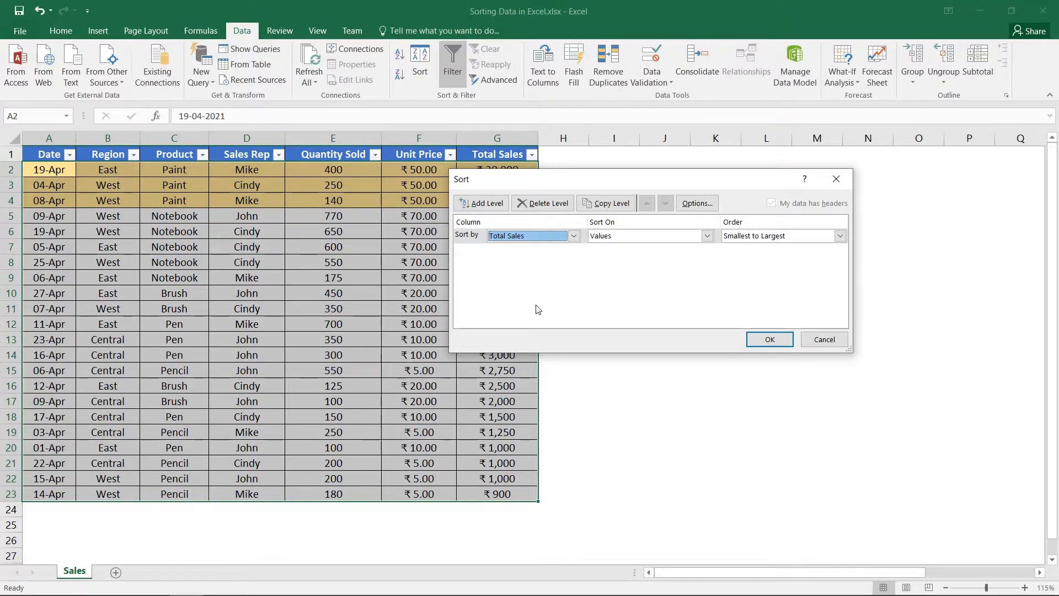
left_click(791, 238)
left_click(746, 255)
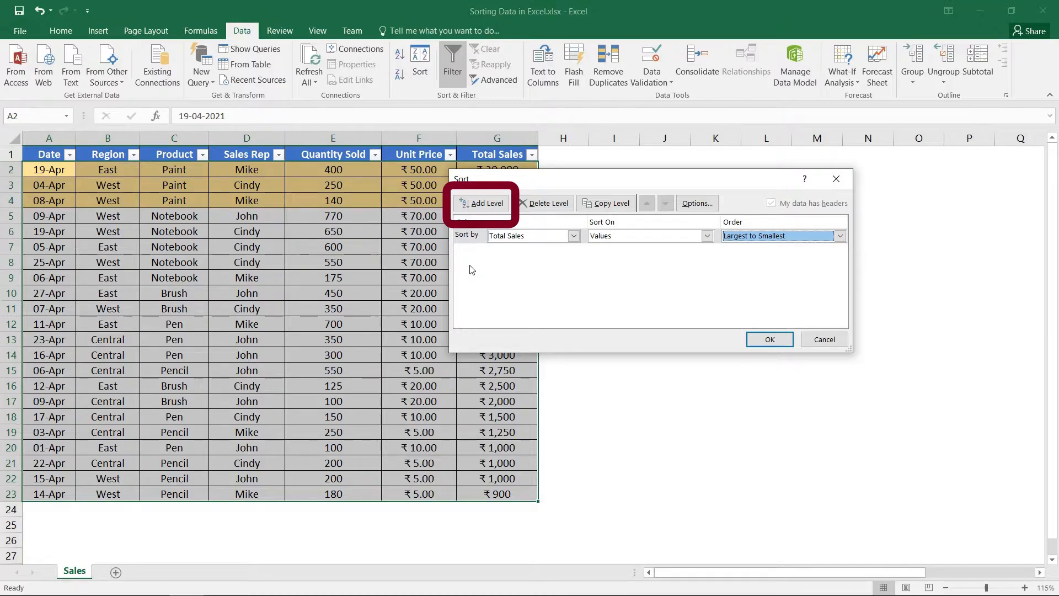
Add a second sort level on Quantity Sold values, largest to smallest, and apply the sort to the table.
left_click(484, 203)
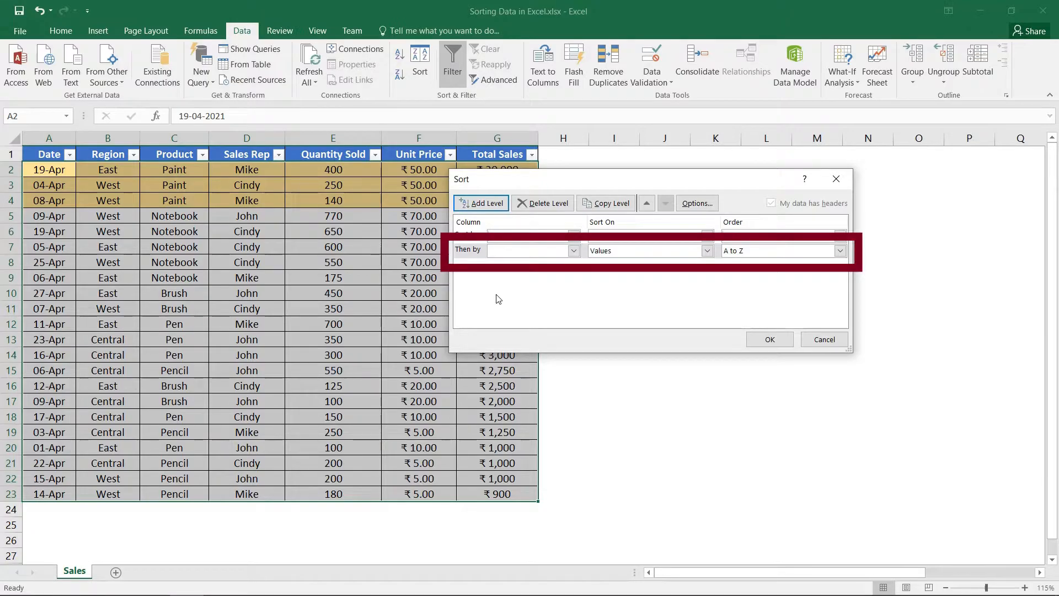
left_click(545, 253)
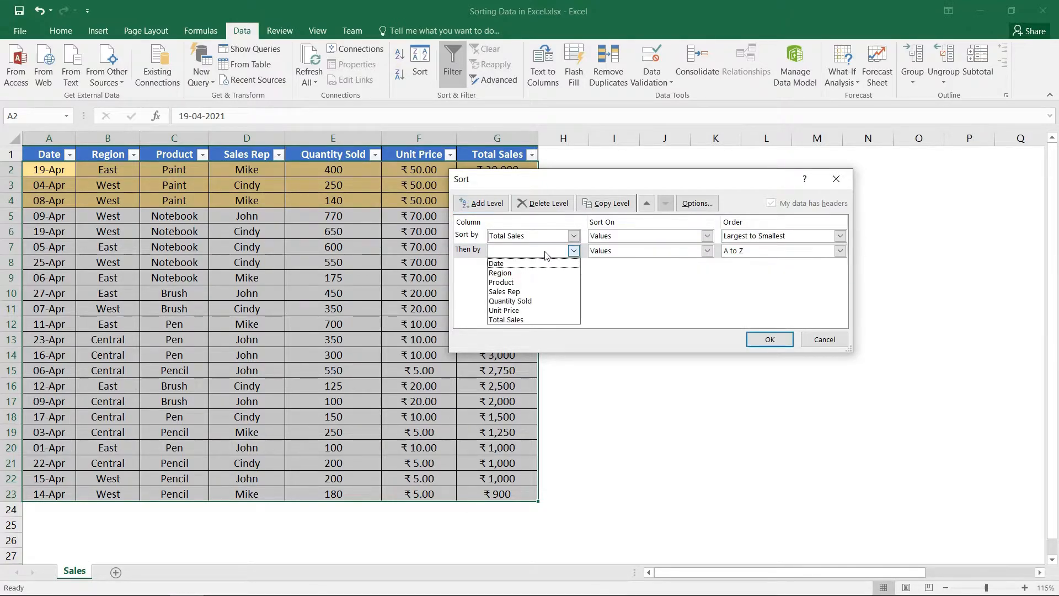
left_click(531, 301)
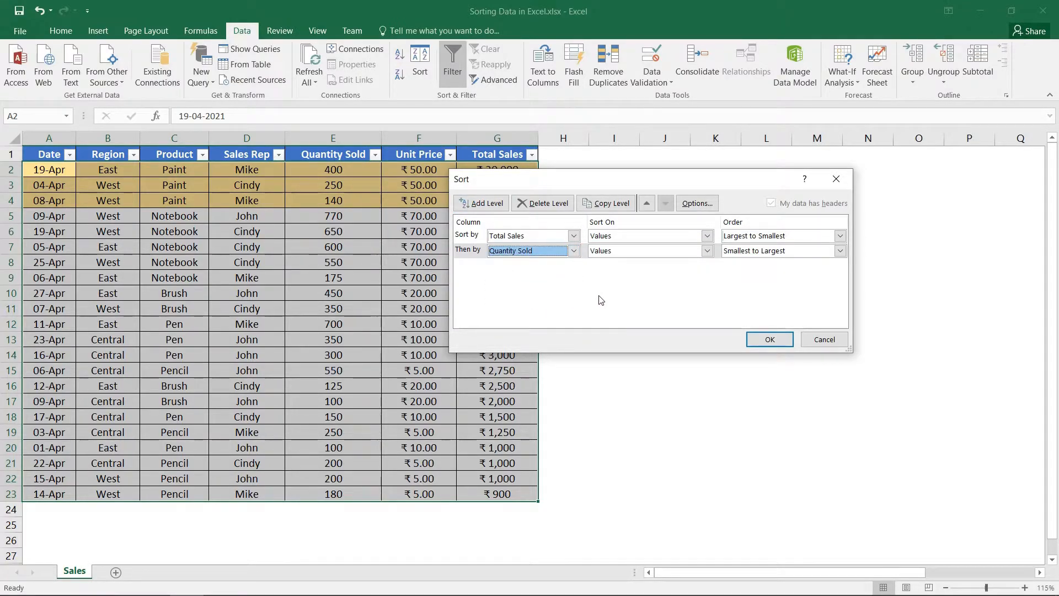
left_click(789, 251)
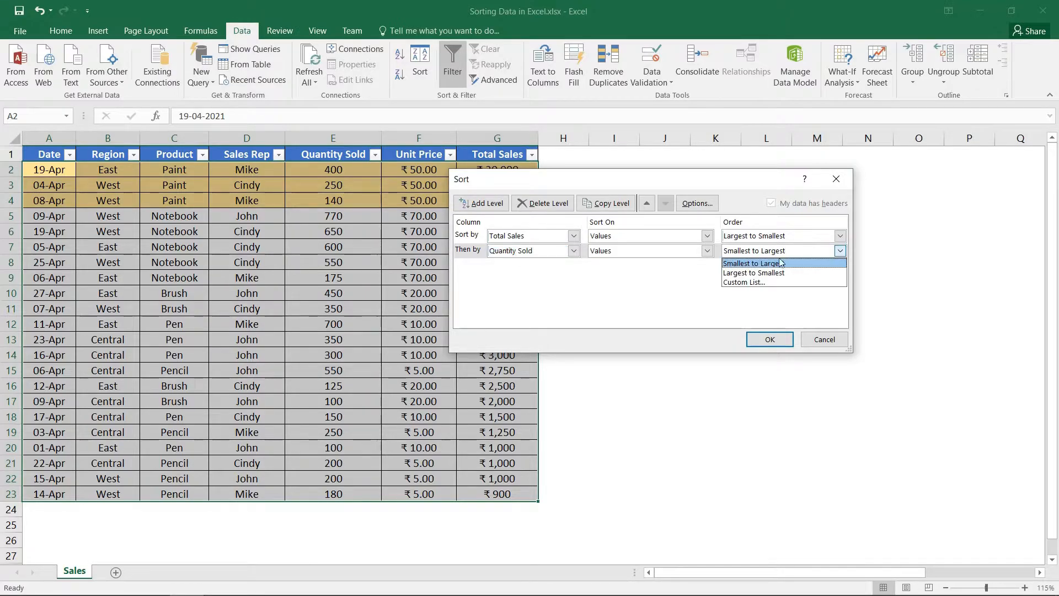
left_click(773, 274)
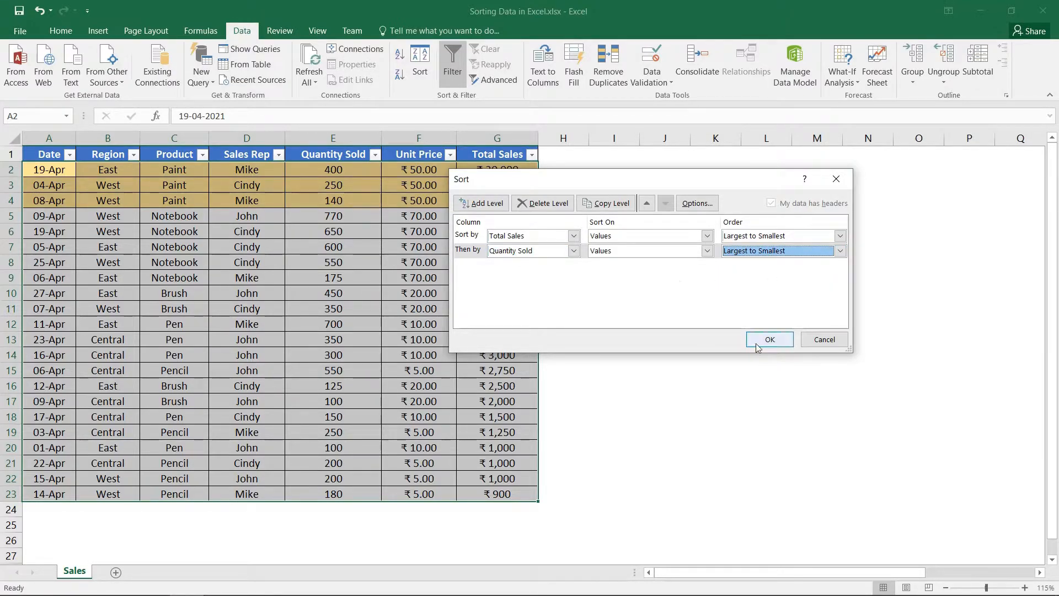
left_click(769, 340)
left_click(563, 200)
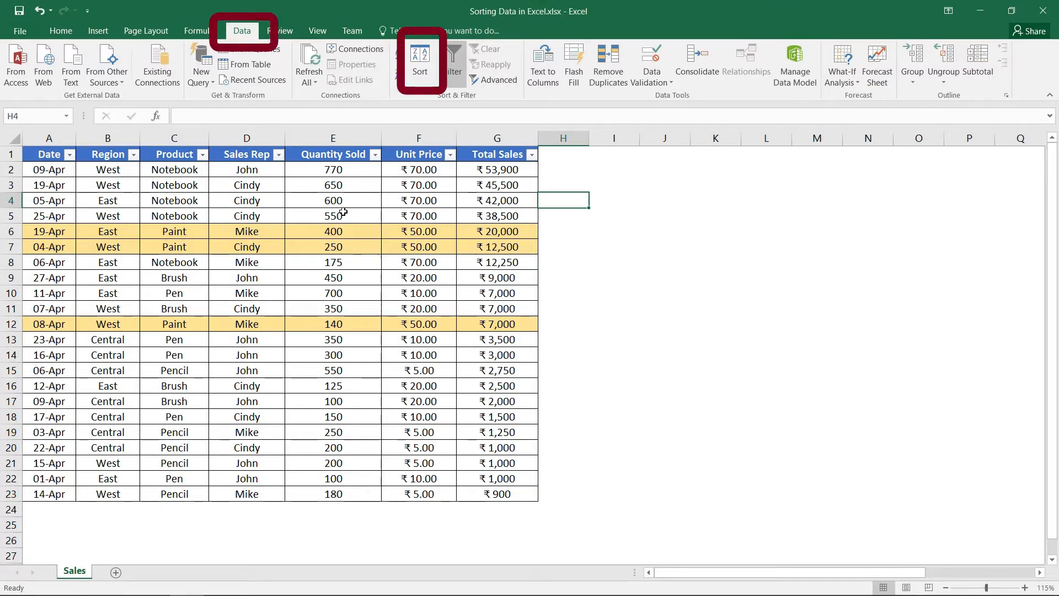
Set up a new sort on the Region column's values and choose a custom list for its order.
left_click(418, 72)
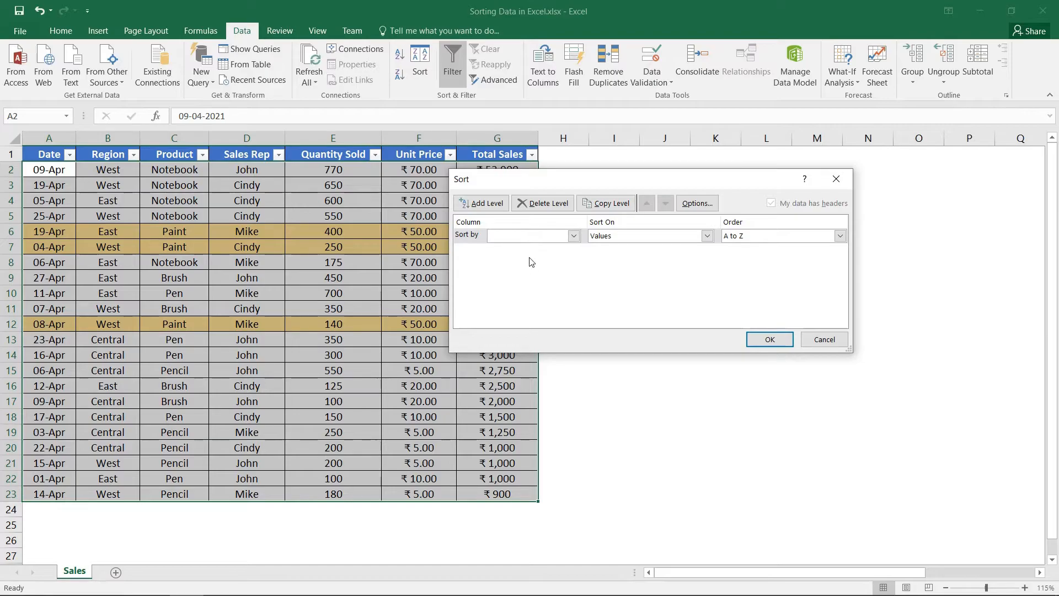
left_click(552, 239)
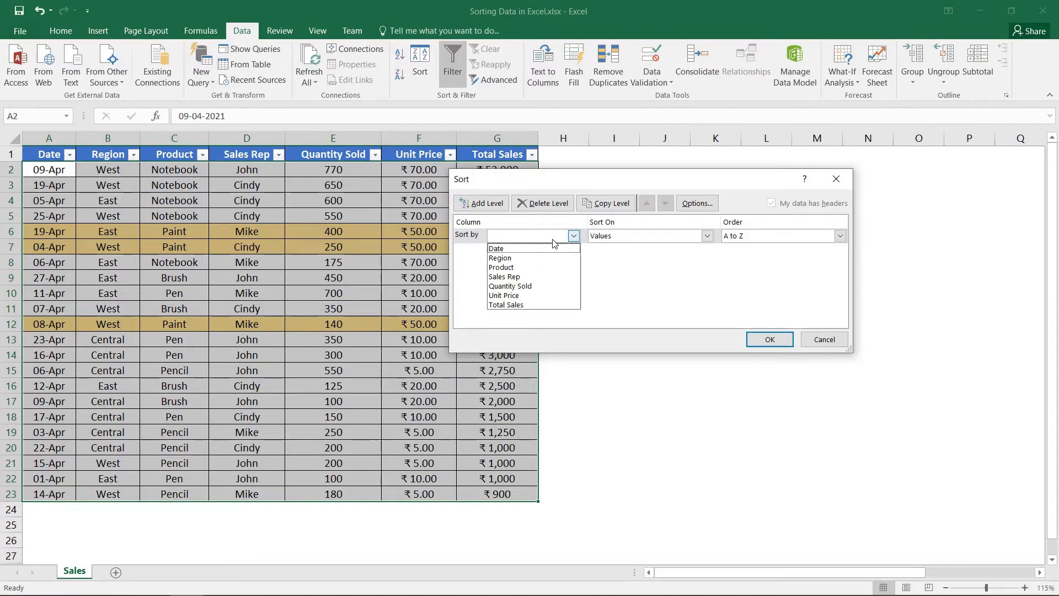
left_click(536, 258)
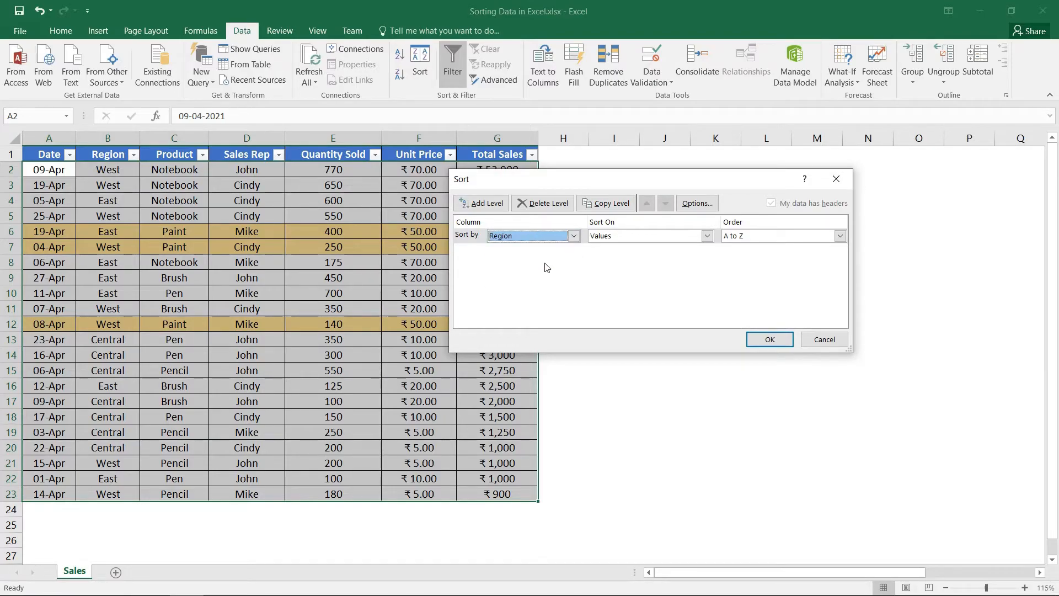
left_click(806, 241)
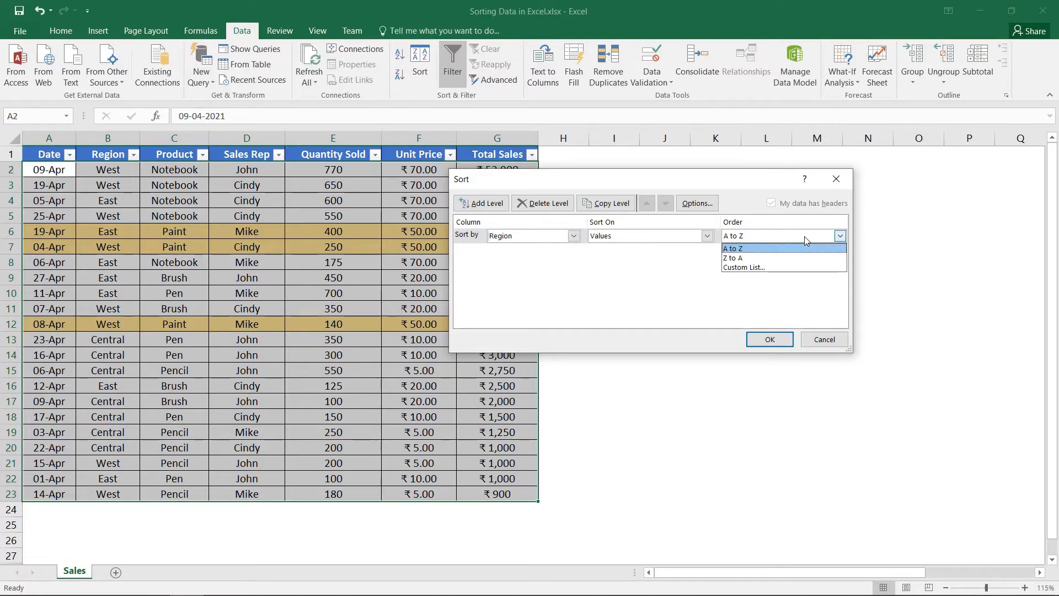
left_click(799, 267)
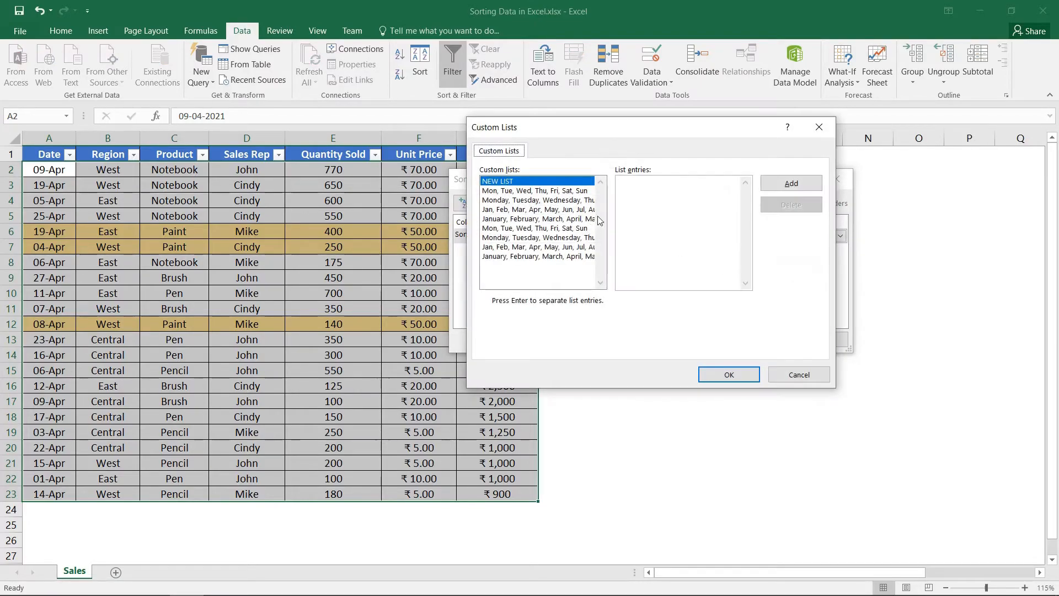
Add the custom list East, West, Central and apply it as the sort order for the Region column.
left_click(638, 190)
type("East")
key("Return")
type("West")
key("Return")
type("Centr")
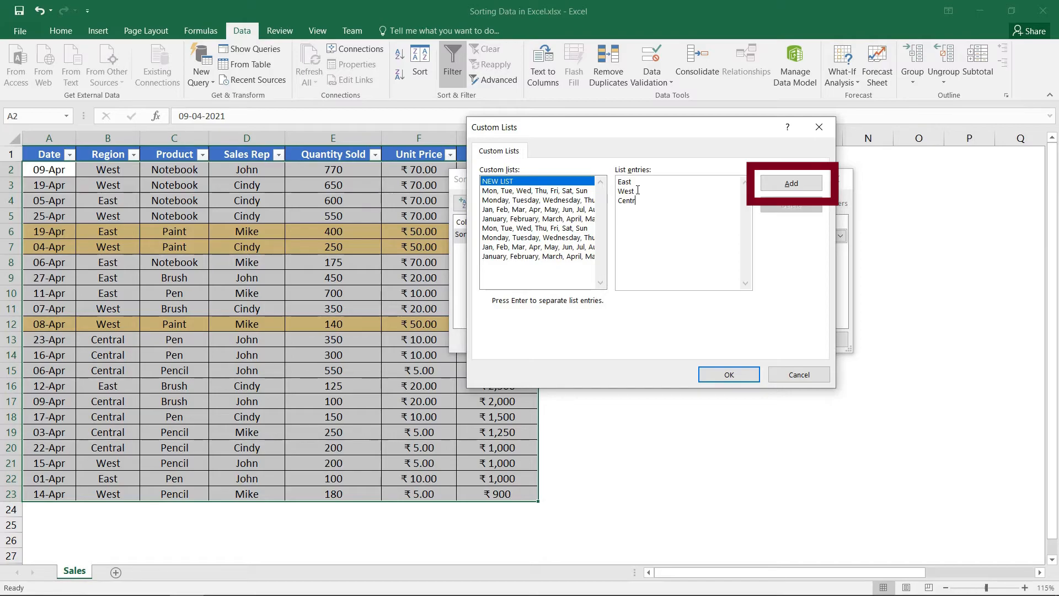
type("al")
left_click(776, 185)
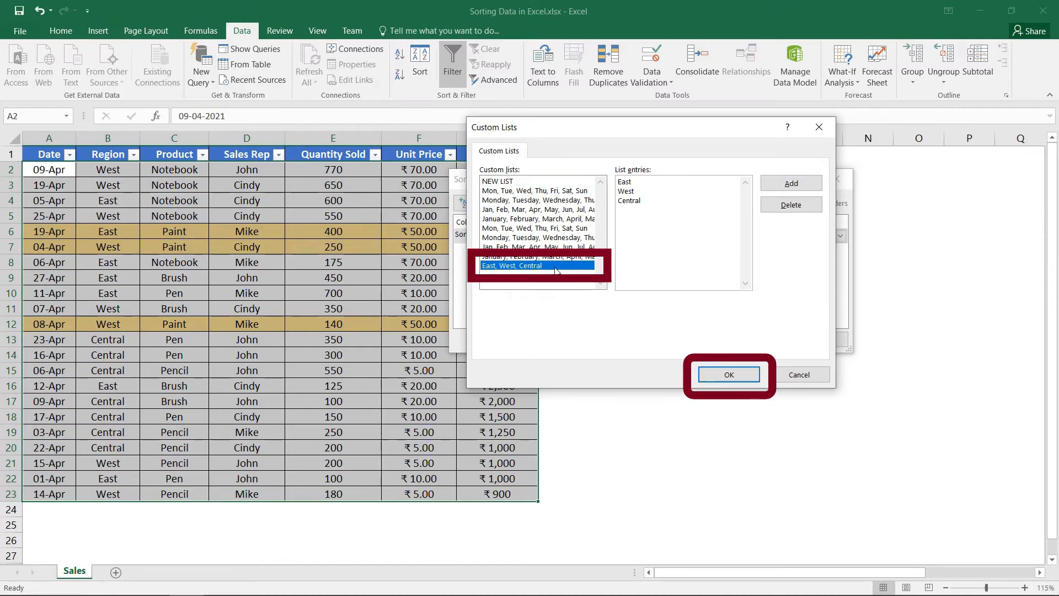
left_click(724, 373)
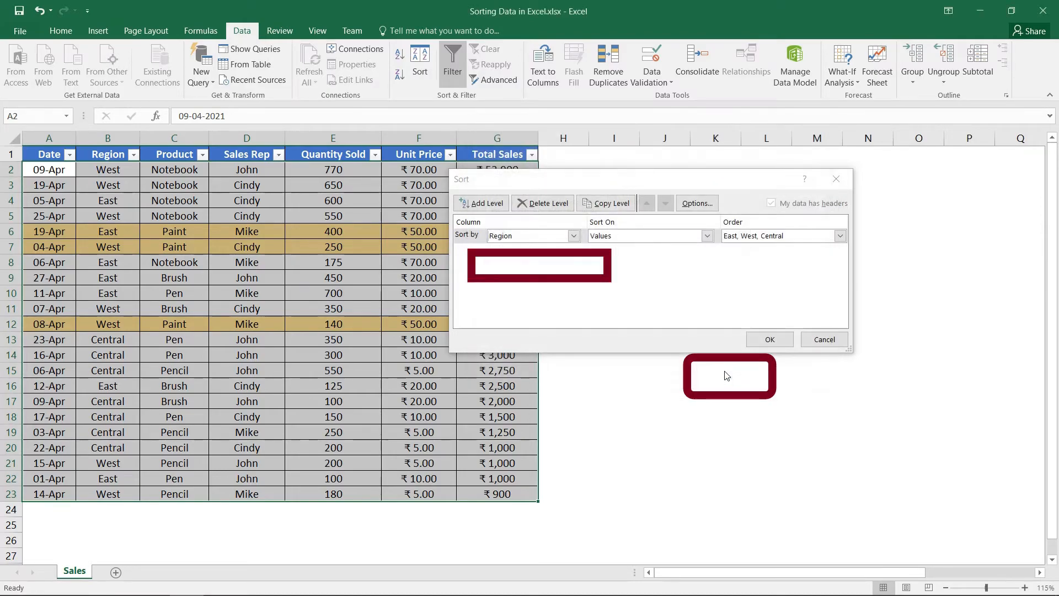
left_click(770, 340)
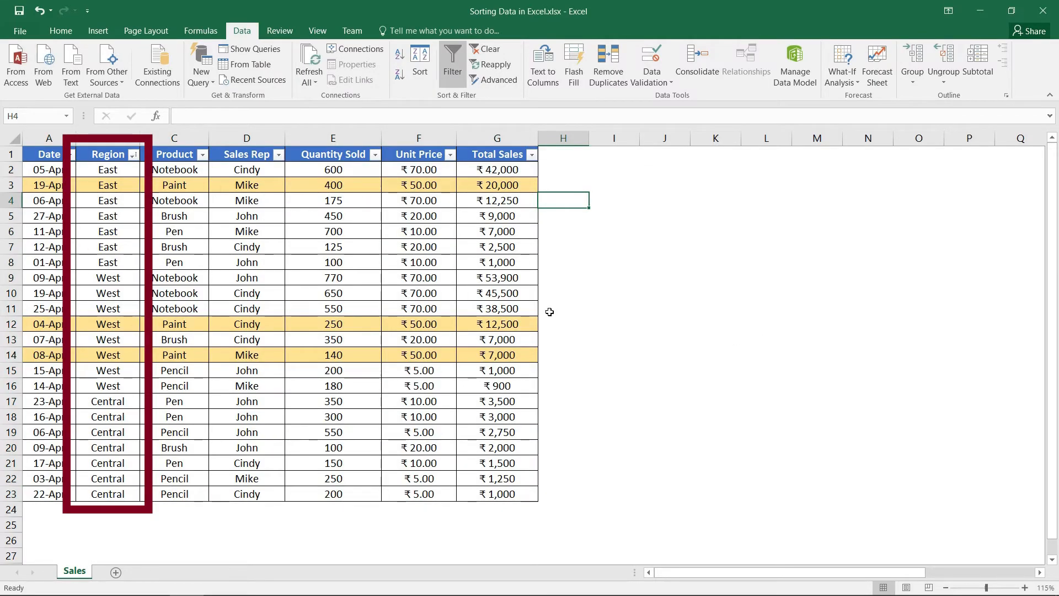